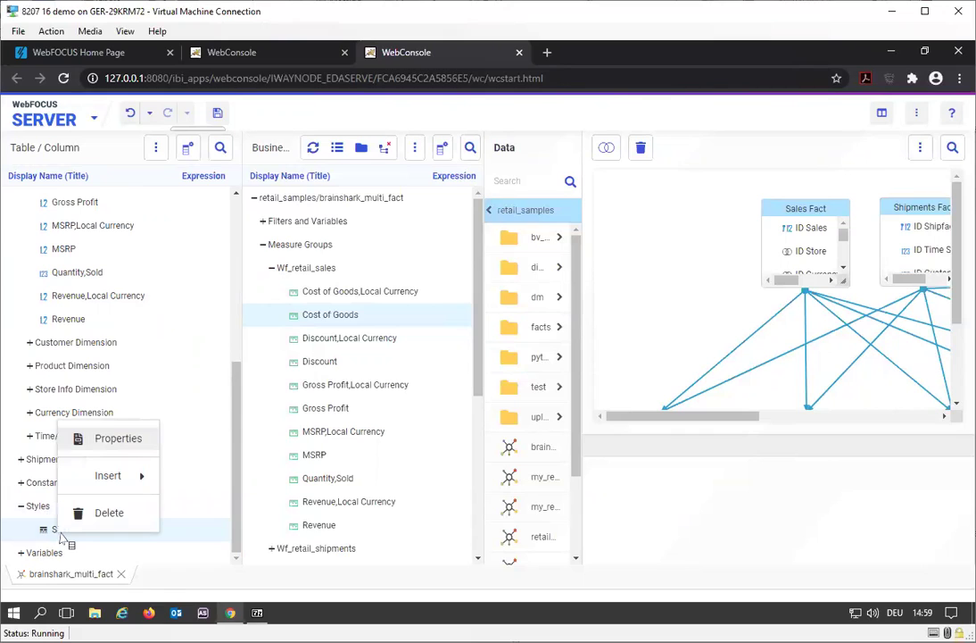
Step: Rename STYLE1 to RENENU_STYLE, set its expression to "TYPE=DATA, COLOR=RGB(255 0 0), $" and apply the properties
left_click(34, 506)
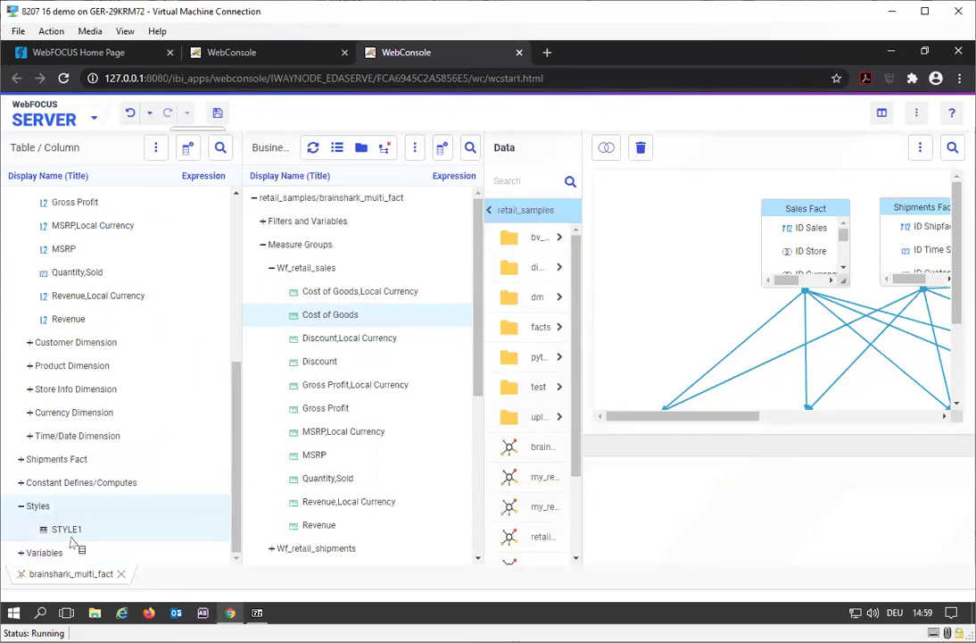
right_click(71, 536)
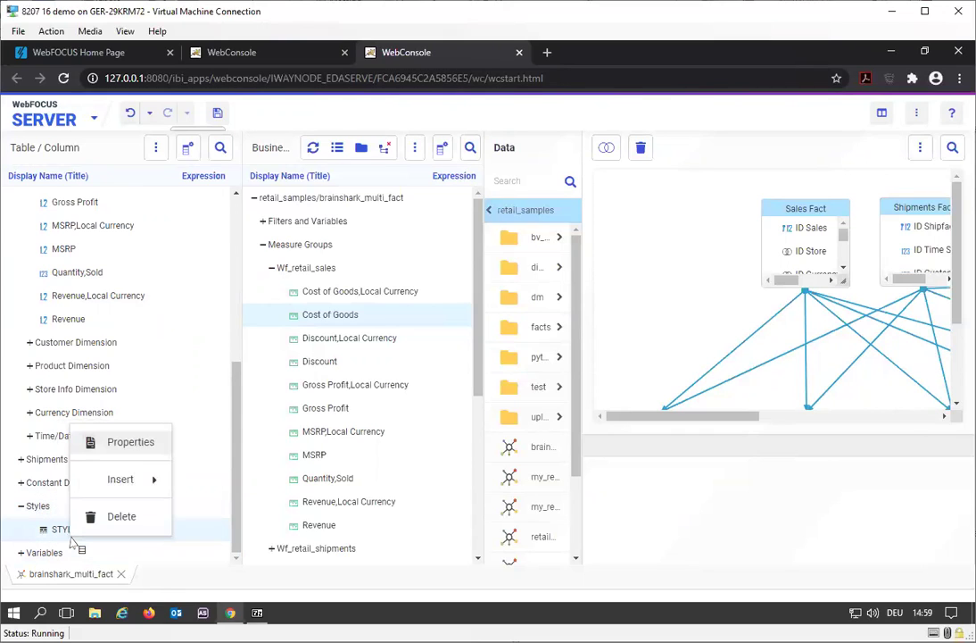
left_click(133, 455)
left_click_drag(276, 153, 203, 157)
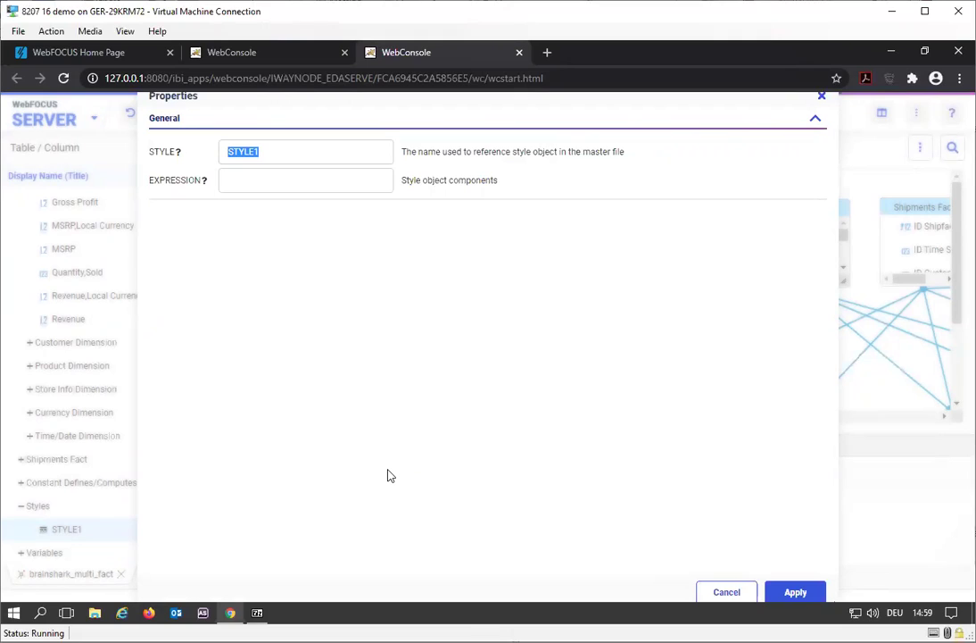
type("RENENU_")
left_click(271, 170)
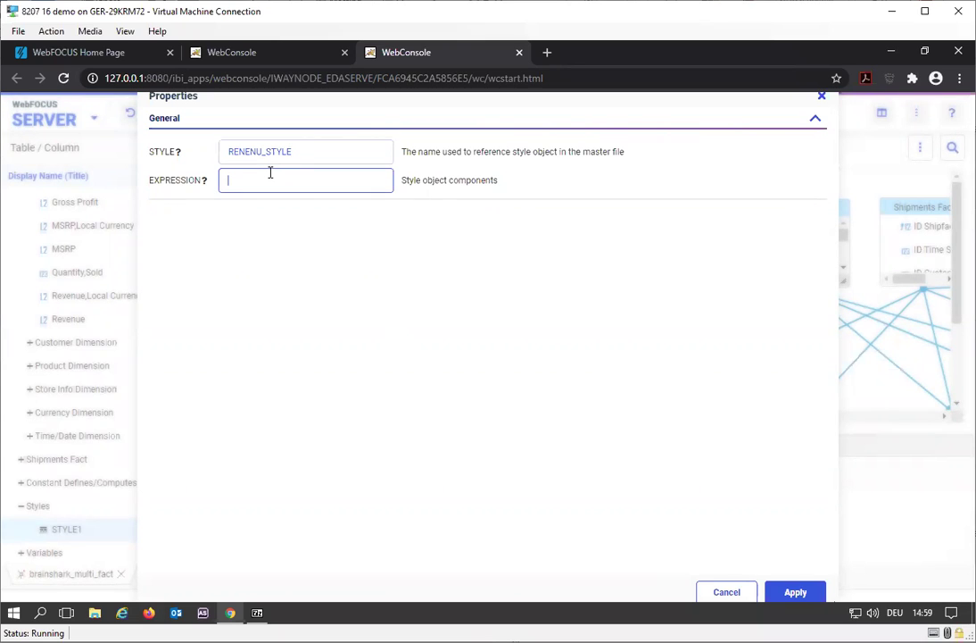
type("TYPE=DATA, COLOR=RGB(255 0 0), $")
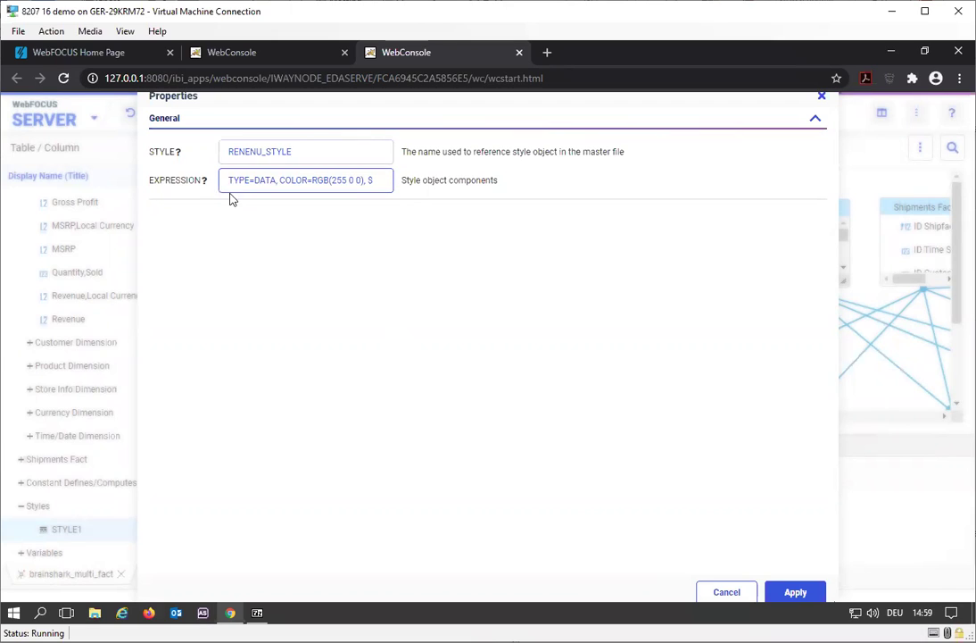
left_click(263, 179)
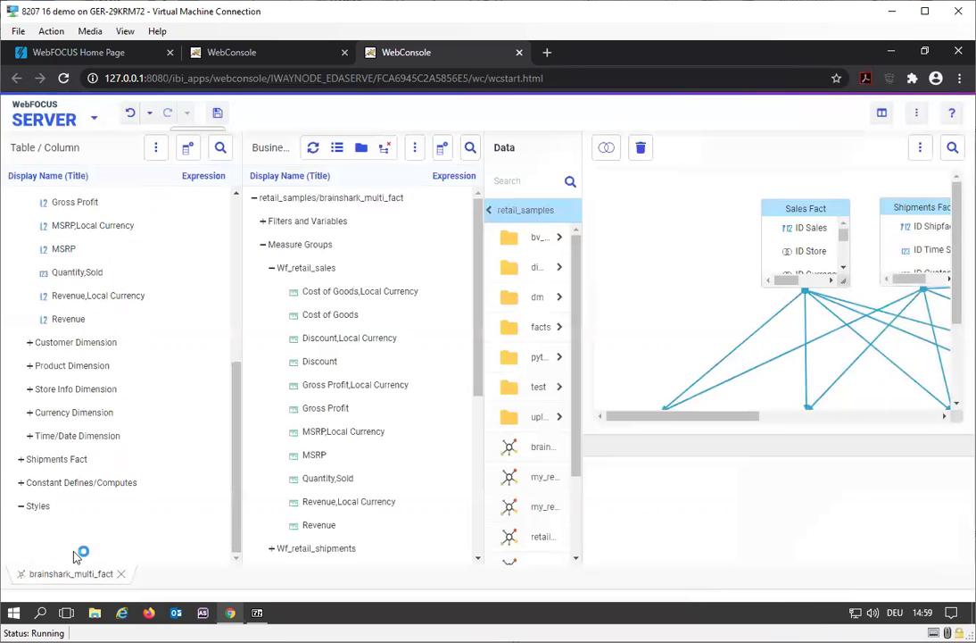
scroll(133, 531, "down", 1)
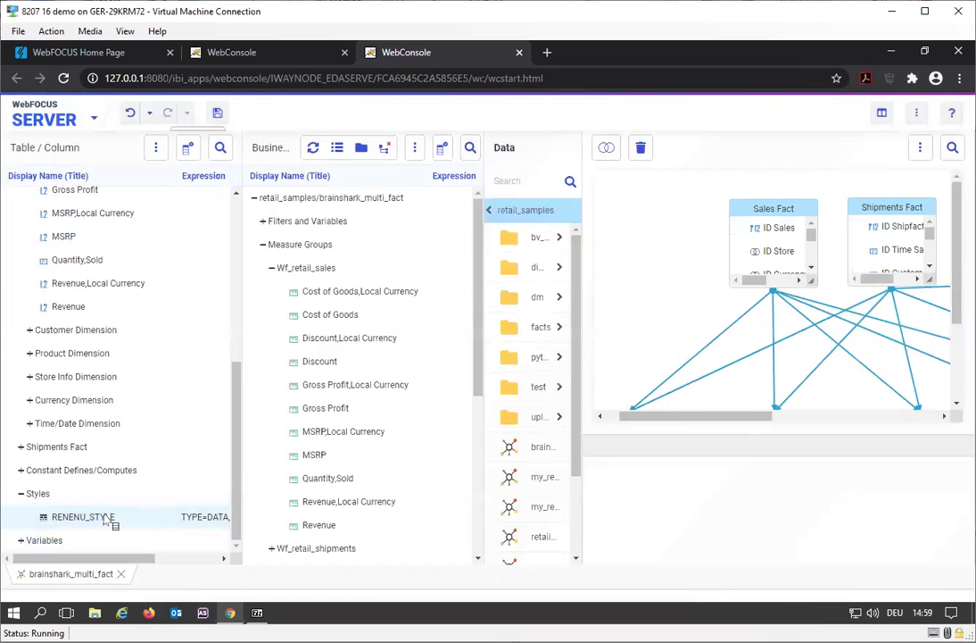
Step: Set USE_STYLE of the Revenue measure in the Wf_retail_sales measure group to RENENU_STYLE and apply the properties
scroll(130, 518, "up", 2)
scroll(124, 525, "down", 2)
scroll(188, 528, "up", 2)
scroll(392, 462, "down", 2)
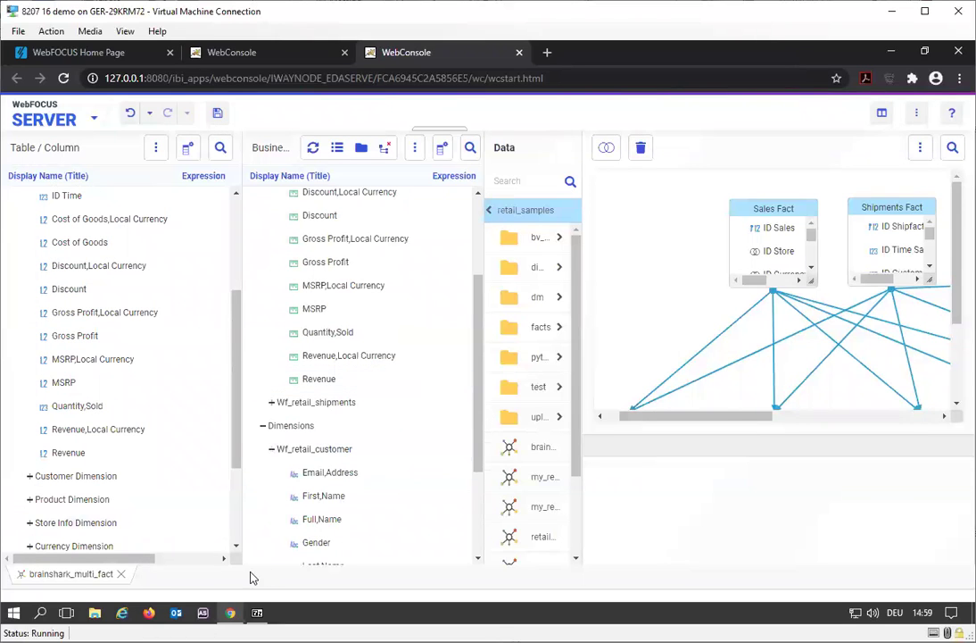
scroll(142, 519, "down", 3)
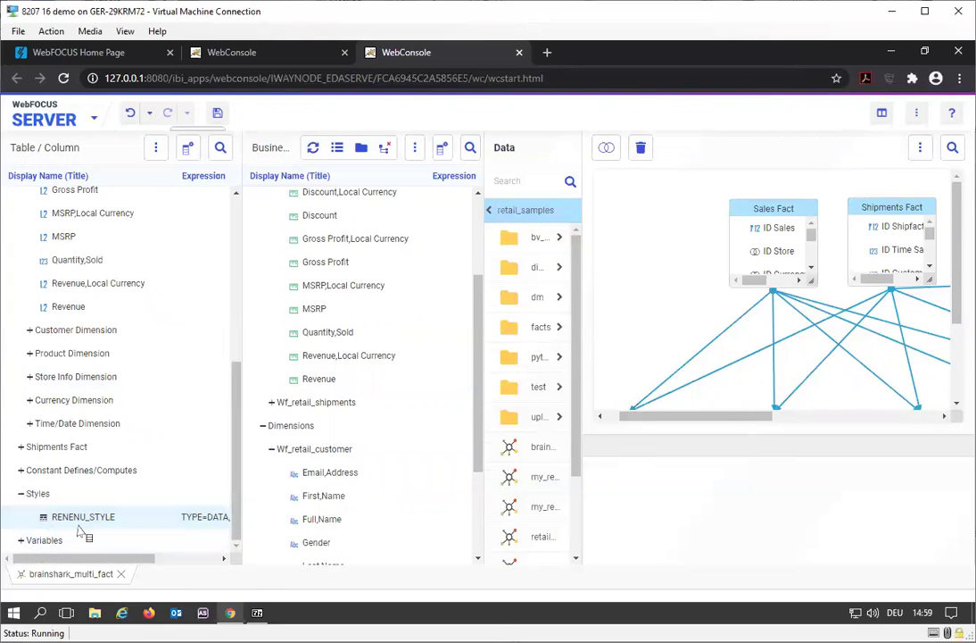
right_click(329, 386)
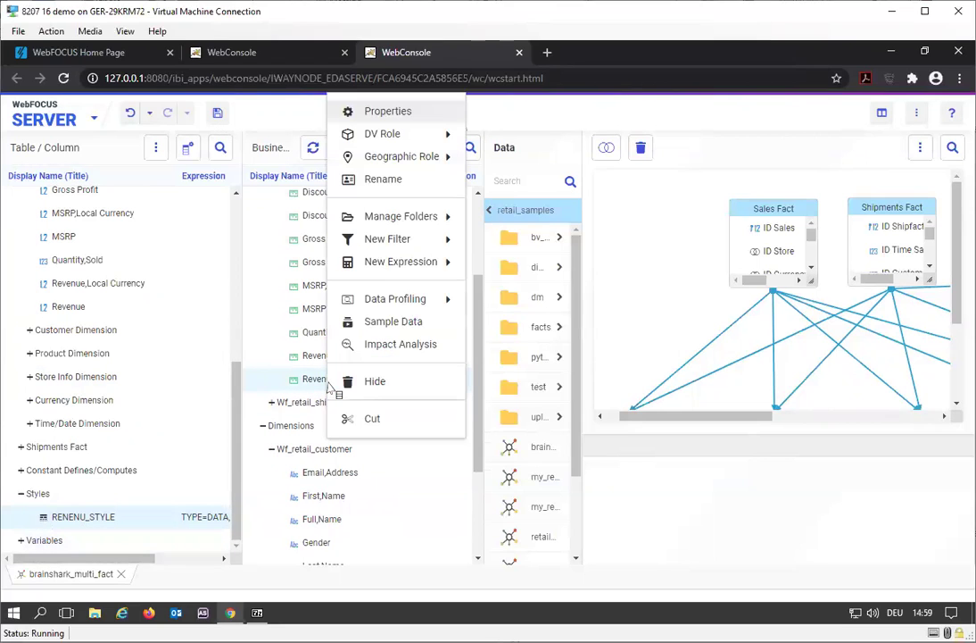
left_click(422, 108)
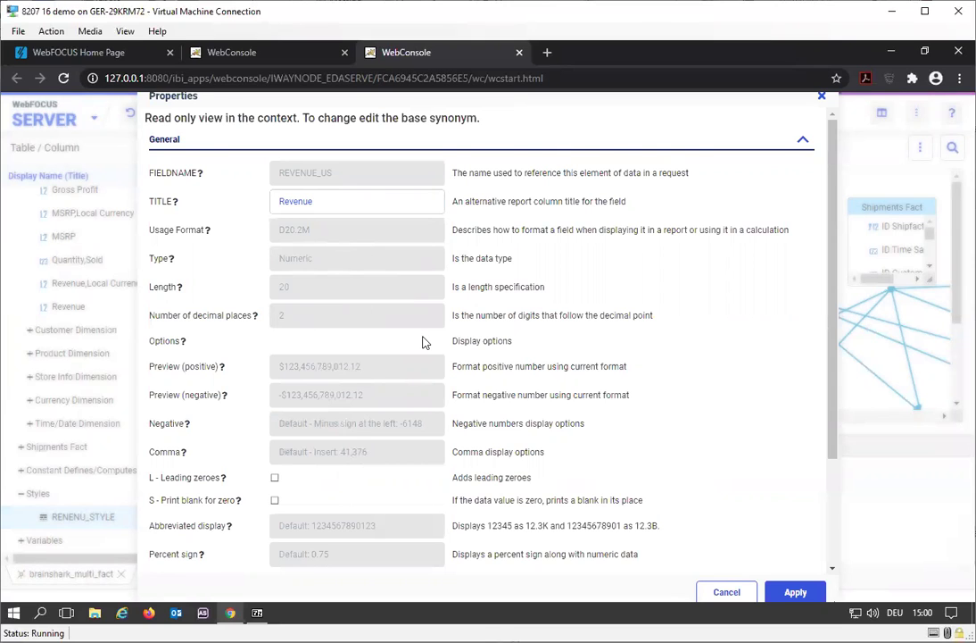
scroll(422, 344, "down", 3)
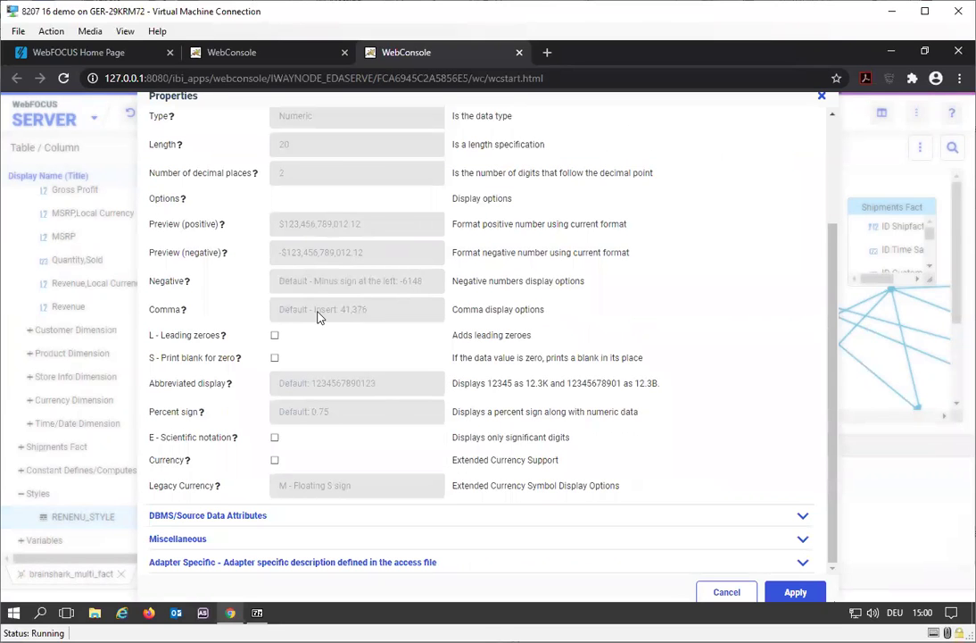
left_click(191, 538)
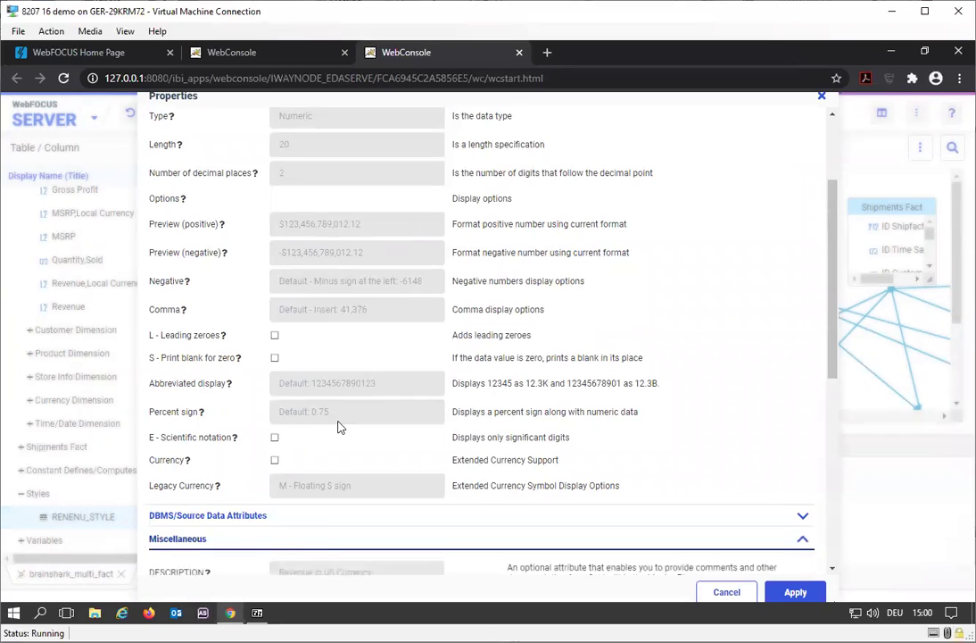
scroll(337, 426, "down", 10)
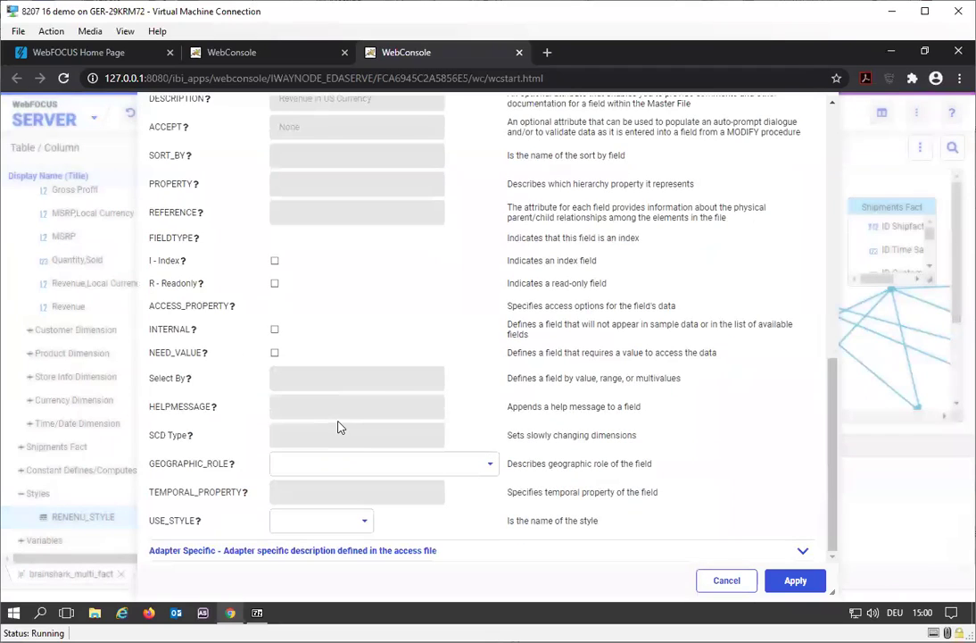
left_click(295, 527)
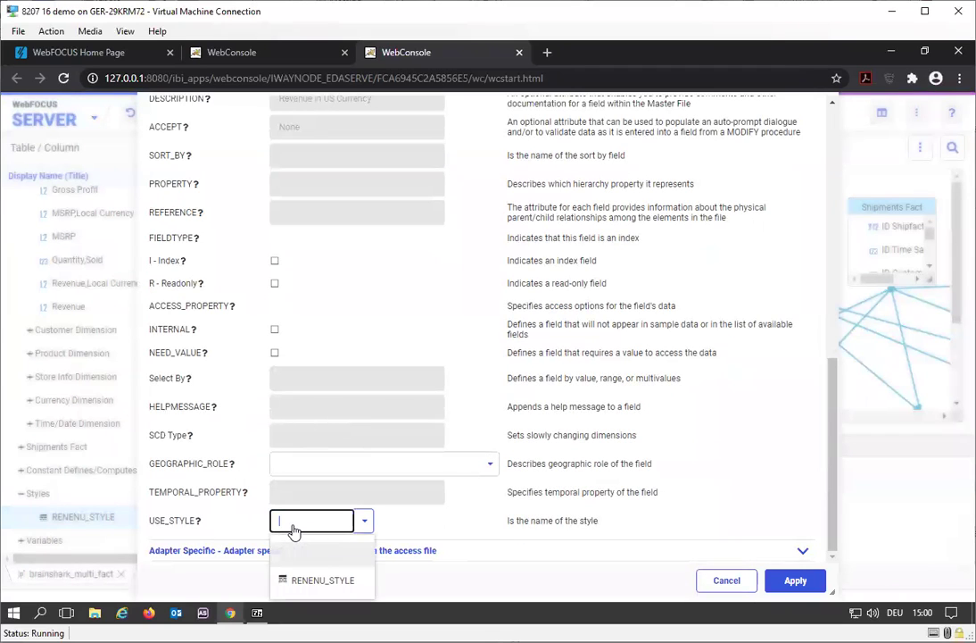
left_click(326, 581)
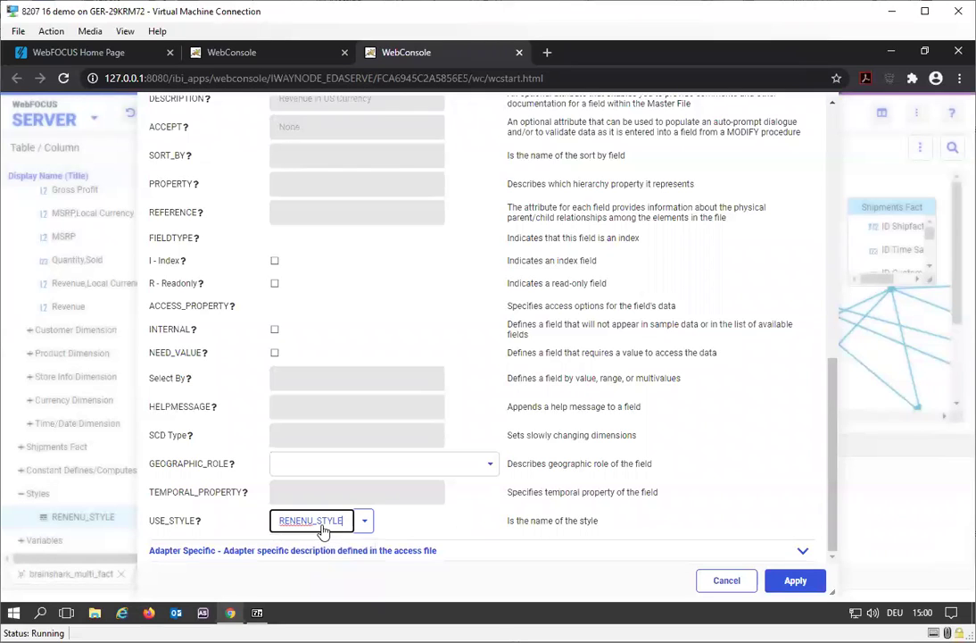
left_click(794, 580)
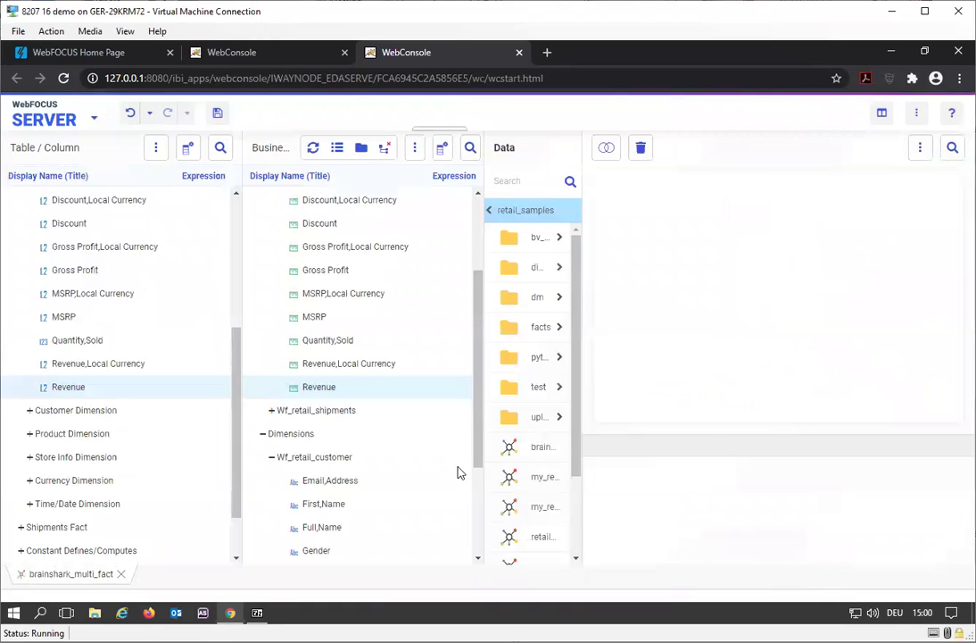
Step: Save the brainshark_multi_fact synonym
left_click(91, 122)
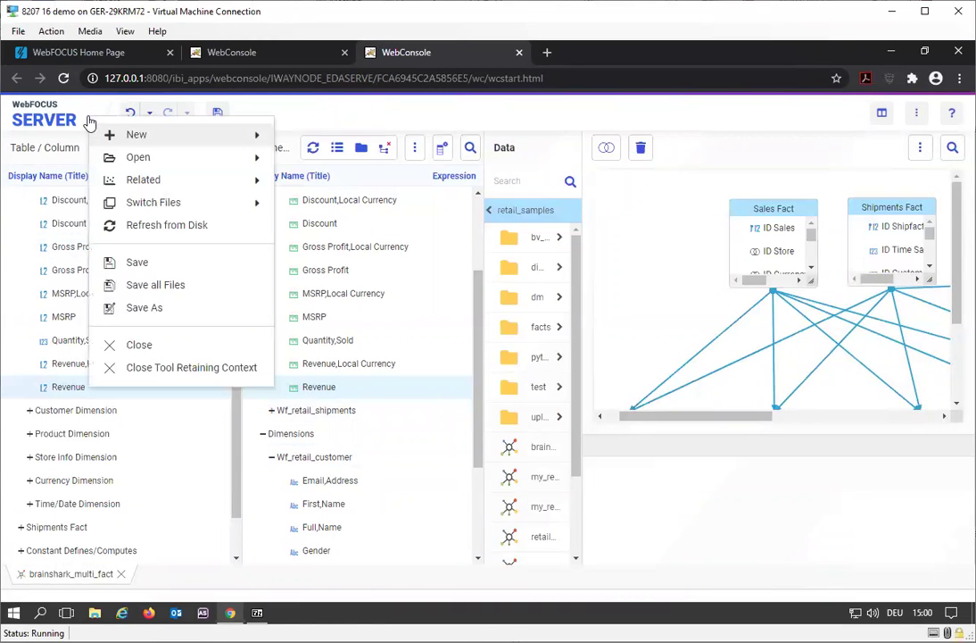
left_click(148, 266)
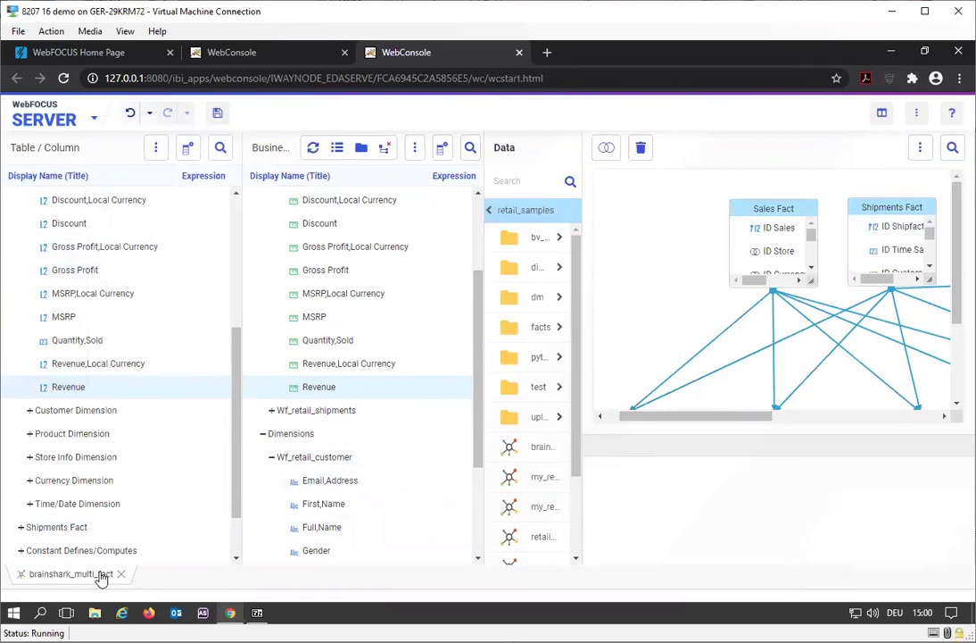
left_click_drag(338, 389, 120, 148)
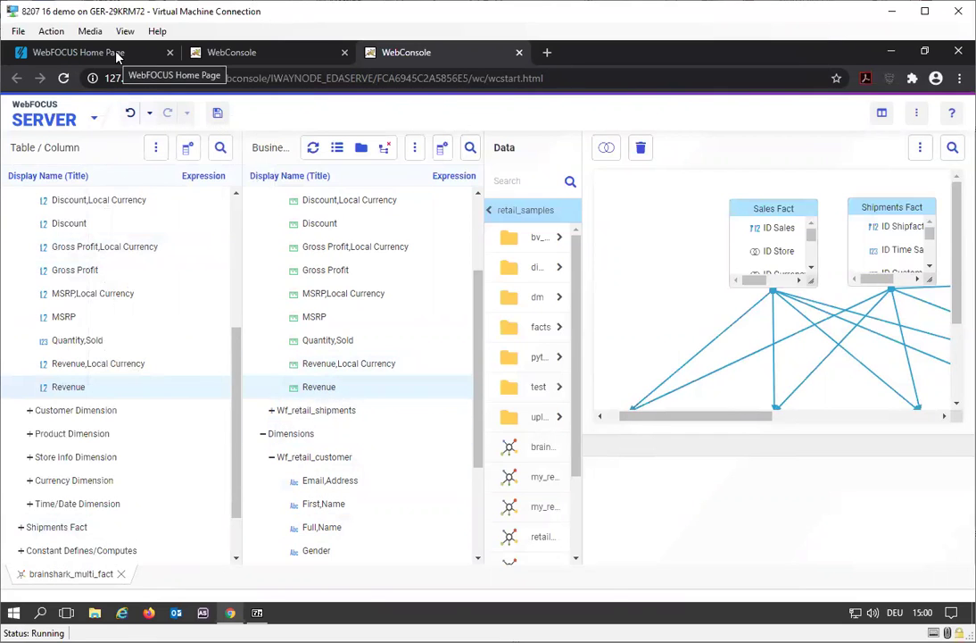
Step: Switch to the WebFOCUS Home Page and start a new visualization using the brainshark_multi_fact data source from retail_samples
left_click(119, 54)
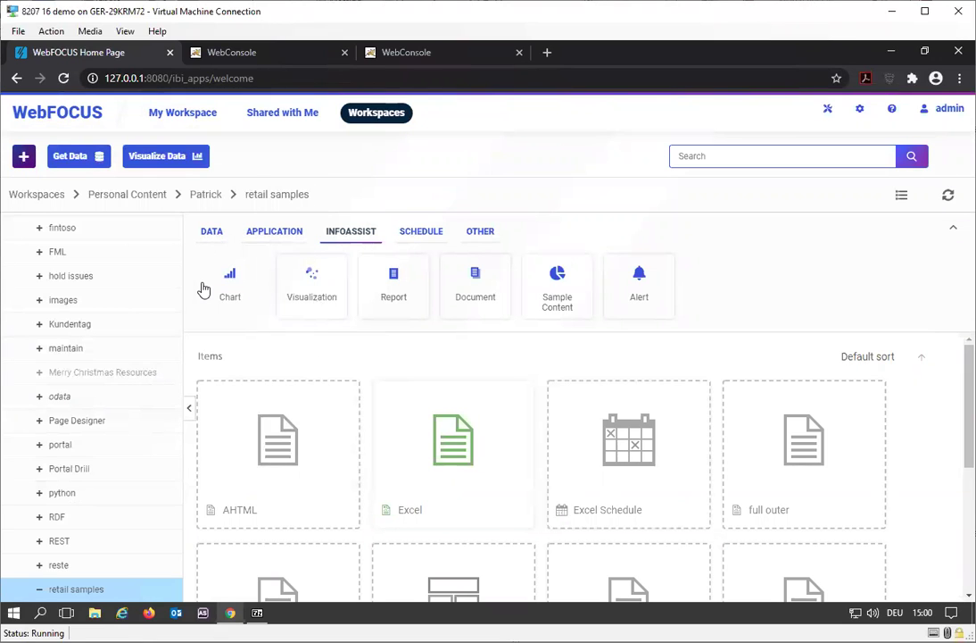
left_click(153, 158)
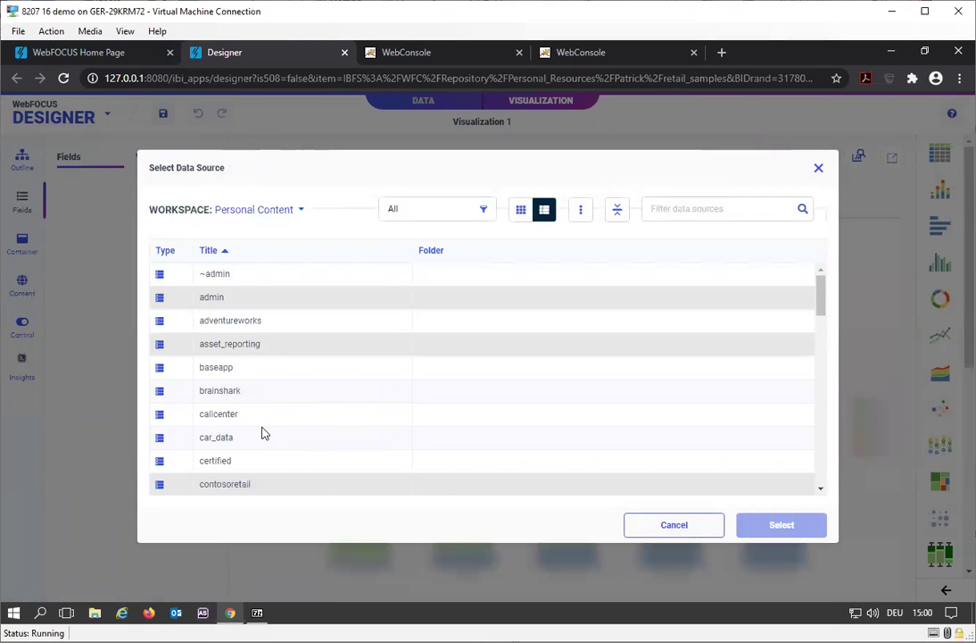
scroll(268, 437, "down", 3)
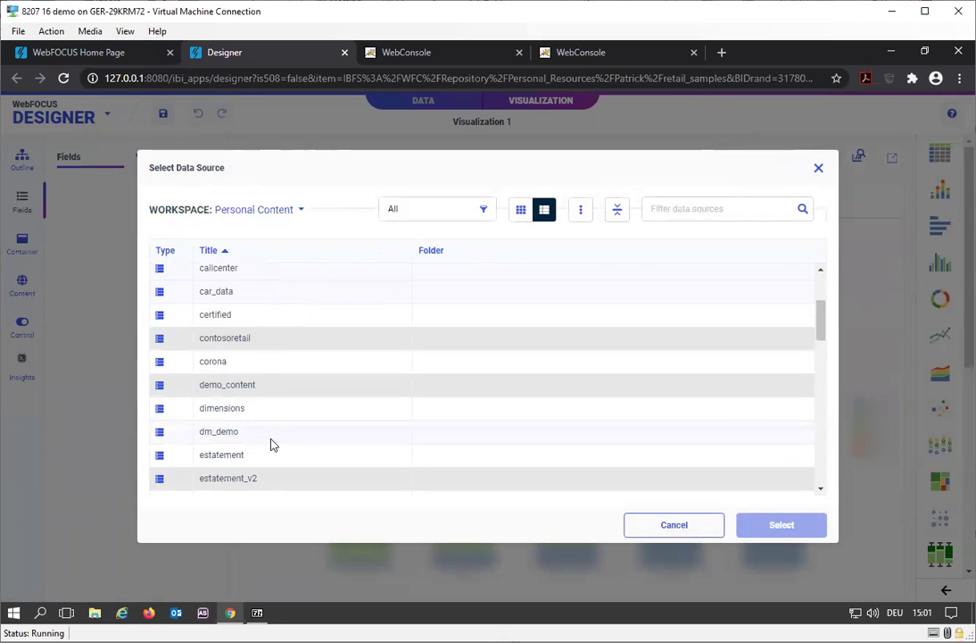
scroll(262, 418, "down", 6)
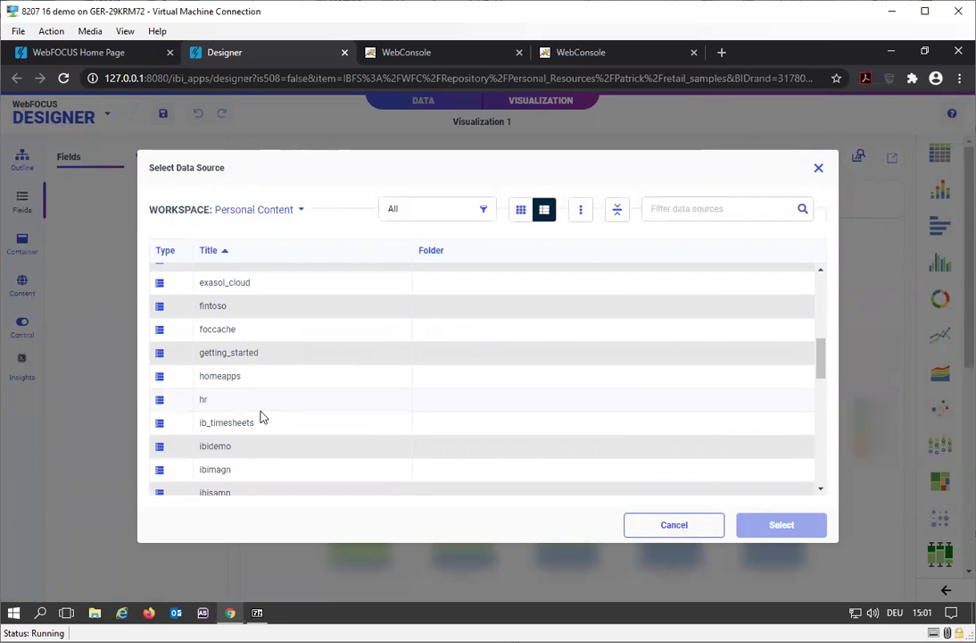
scroll(261, 416, "down", 3)
scroll(259, 420, "down", 2)
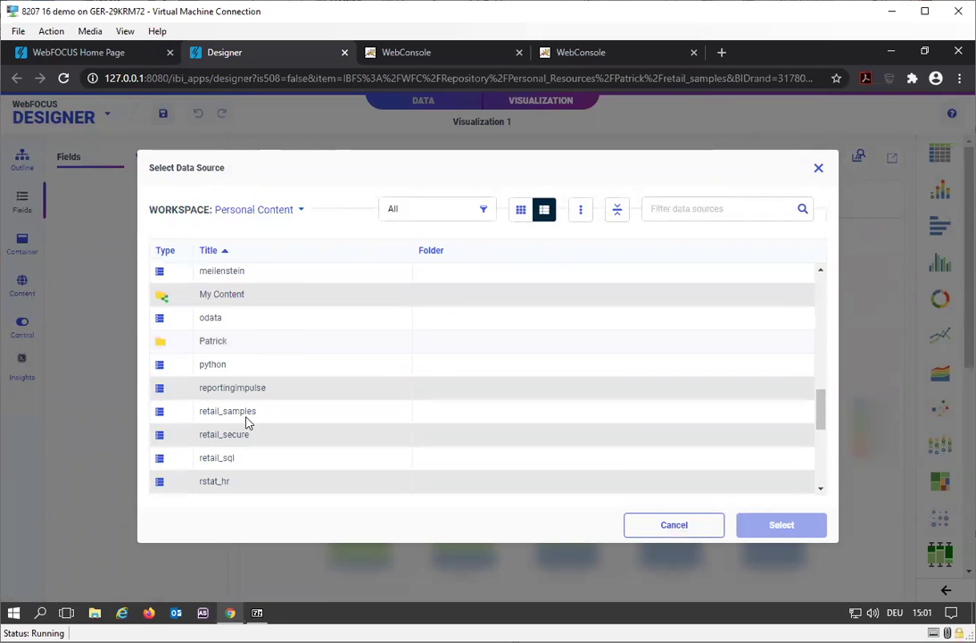
double_click(228, 412)
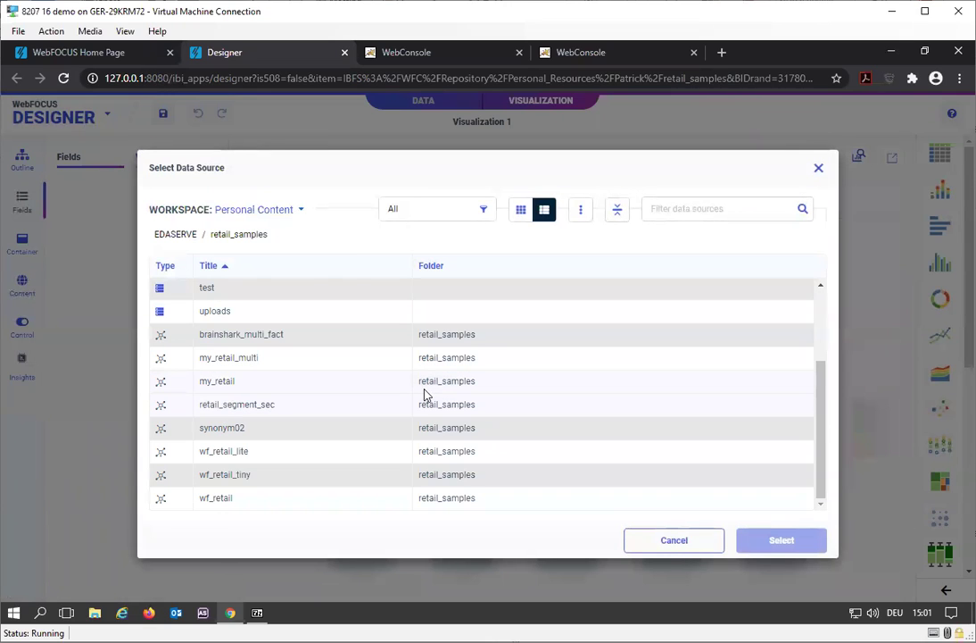
left_click(257, 331)
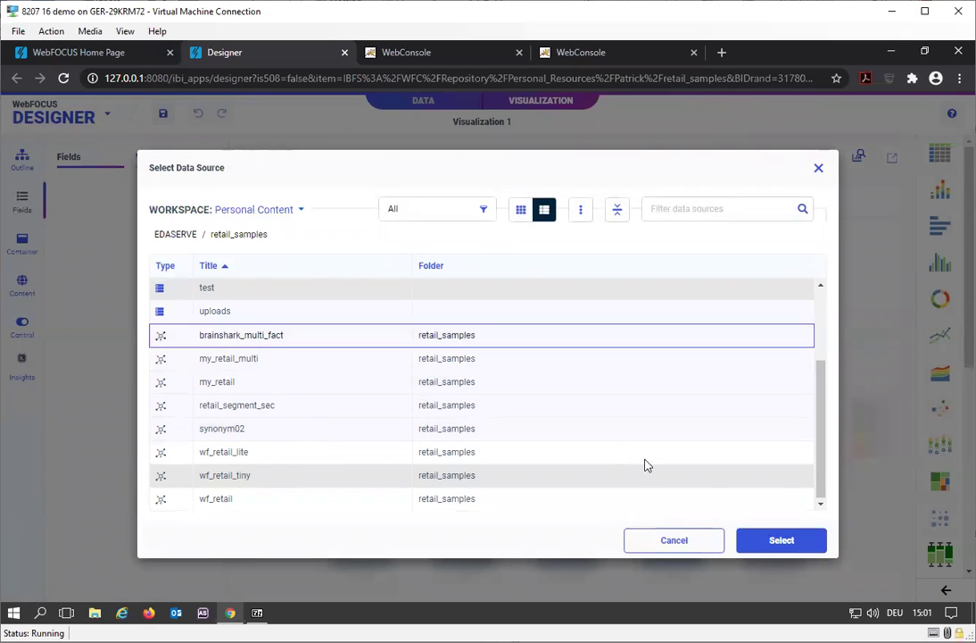
left_click(778, 540)
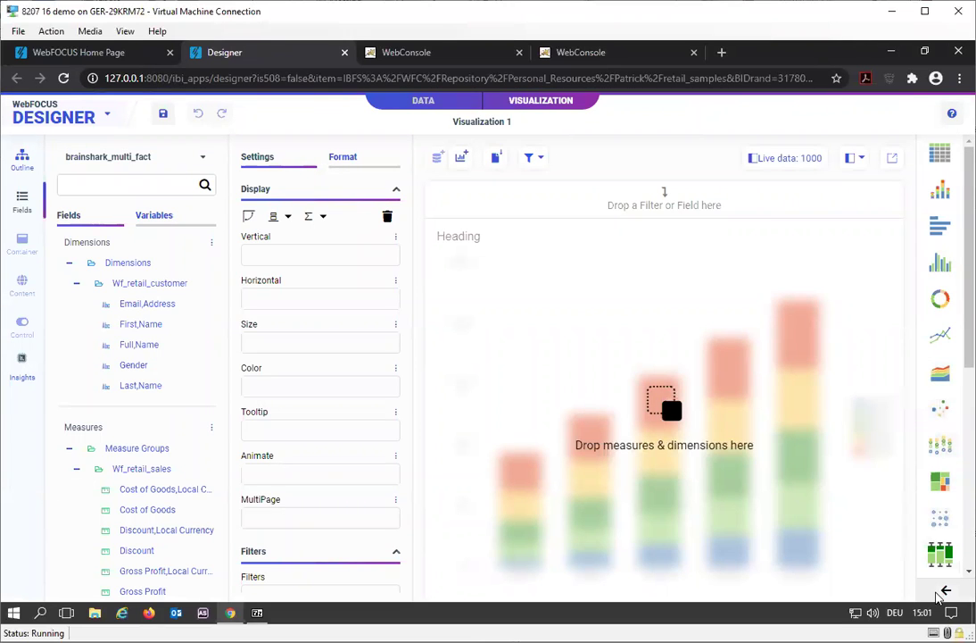
Step: Change the visualization to the report type with rows, columns and summary, and add the Quantity,Sold measure to its summary
left_click(943, 591)
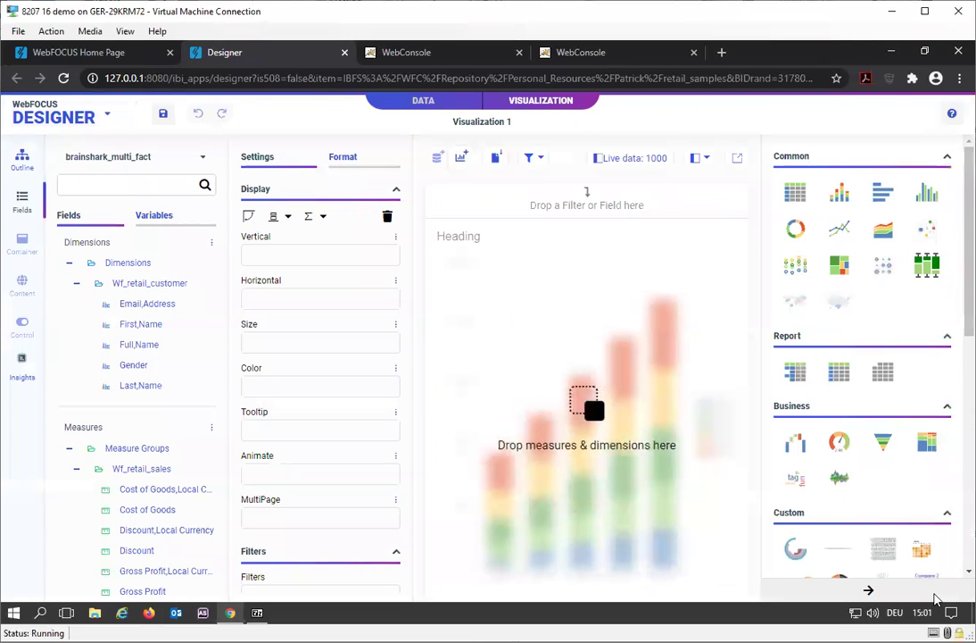
left_click(799, 375)
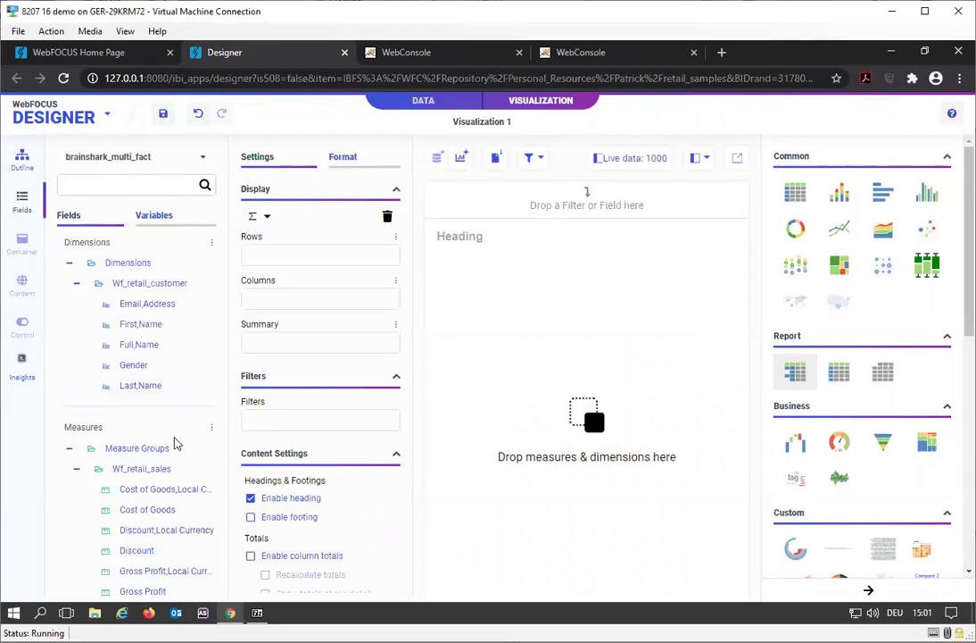
scroll(159, 513, "down", 3)
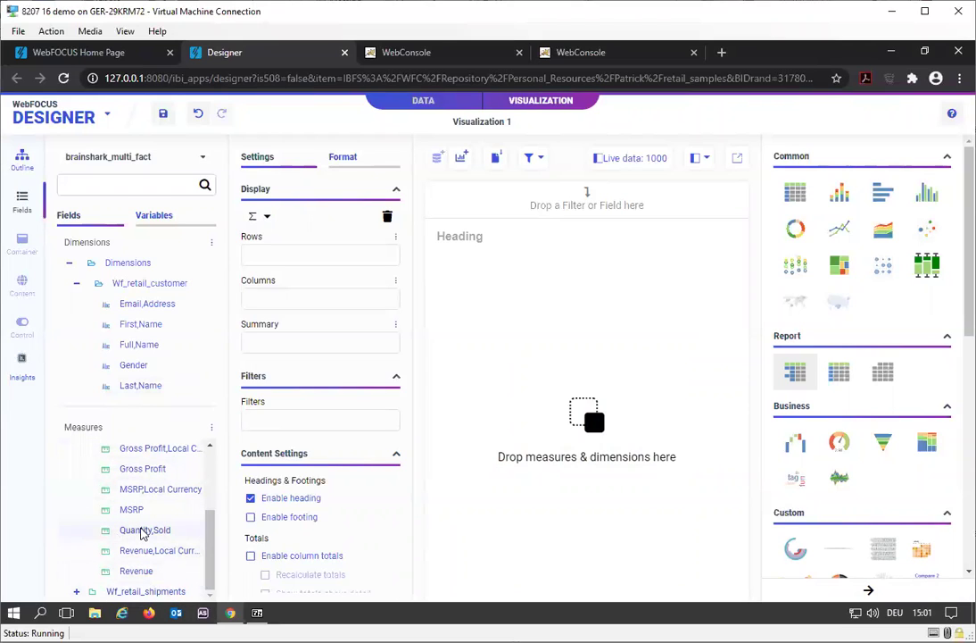
double_click(142, 531)
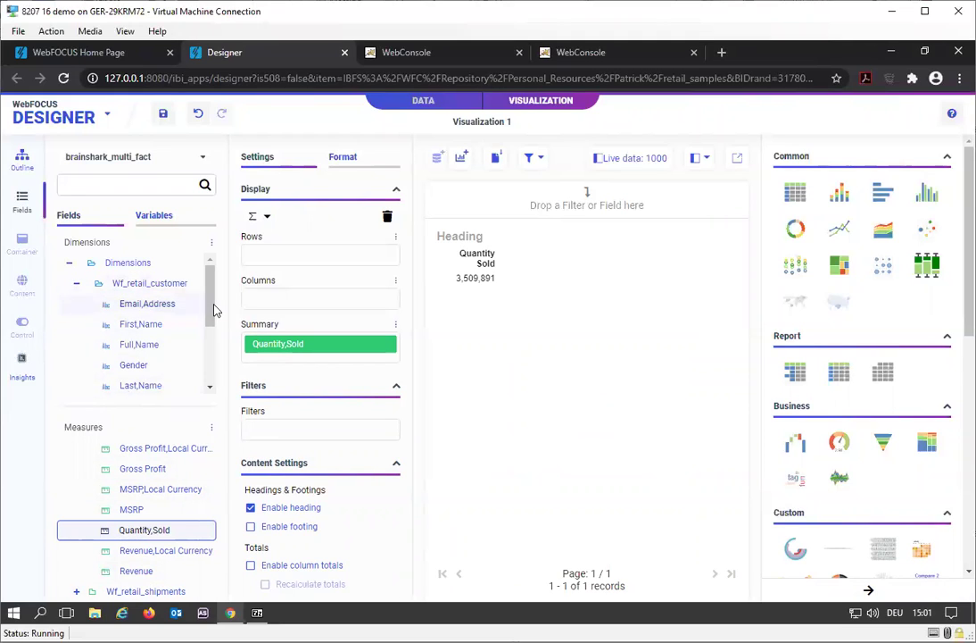
Step: Add Product,Category from Wf_retail_product as the report's row field and Revenue as a second summary measure
scroll(211, 320, "down", 3)
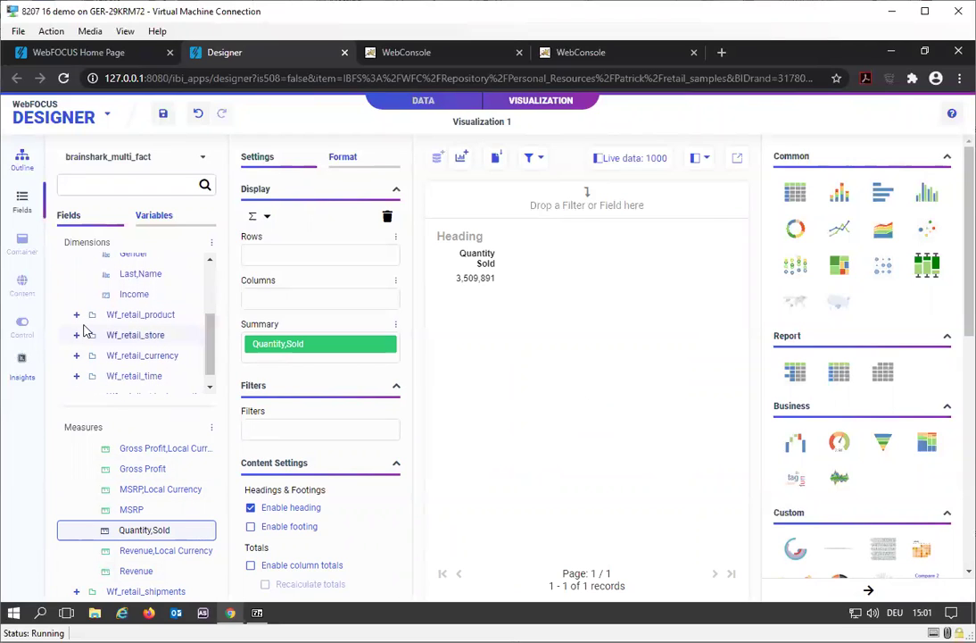
left_click(77, 315)
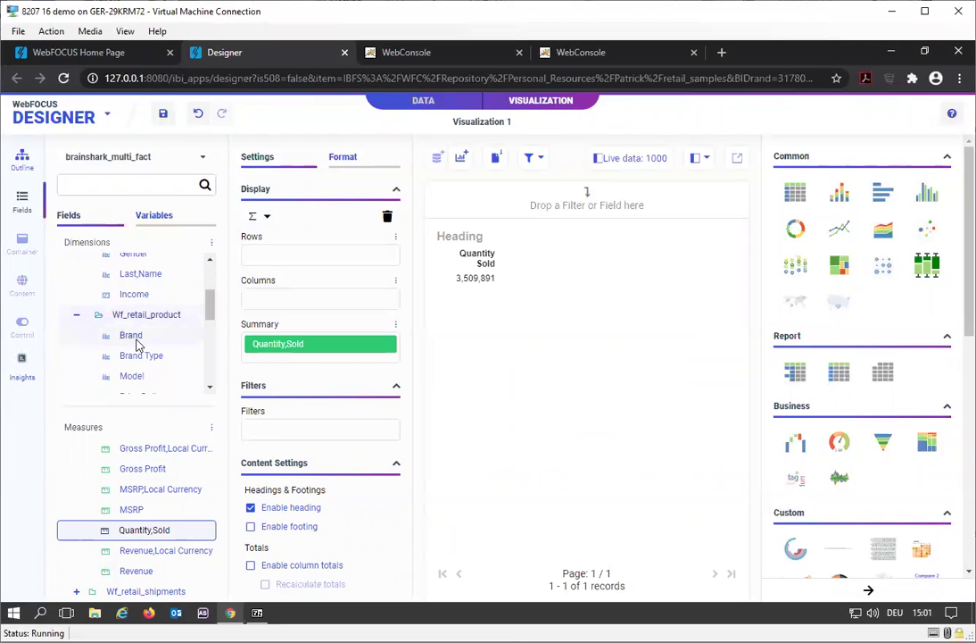
scroll(160, 348, "down", 2)
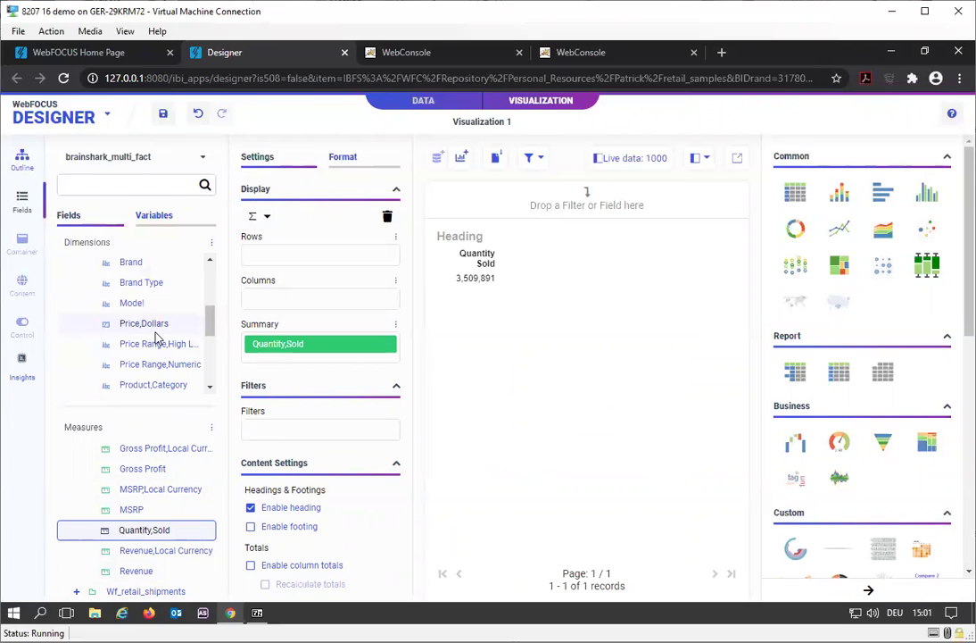
double_click(167, 385)
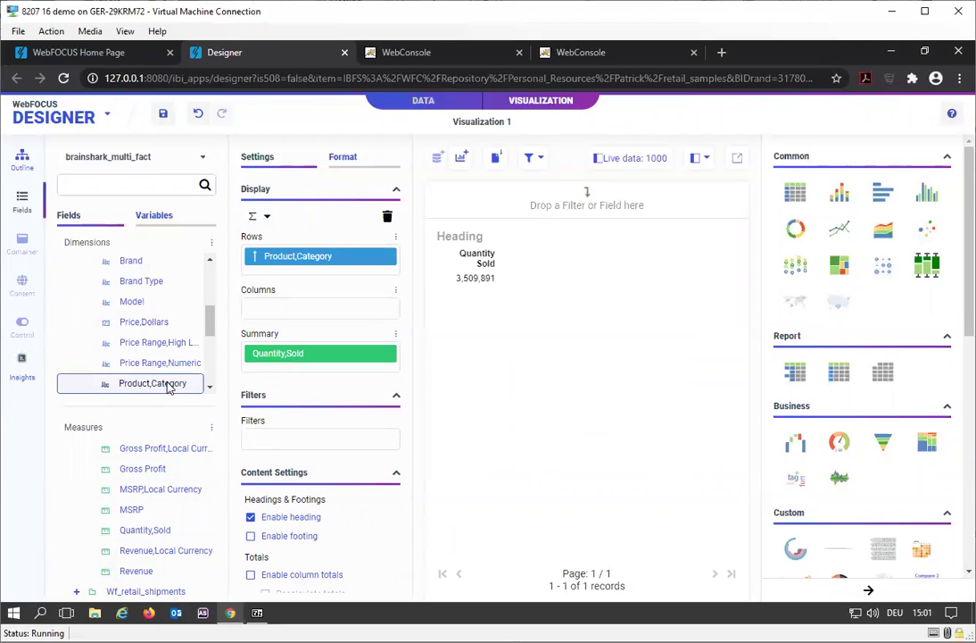
double_click(137, 575)
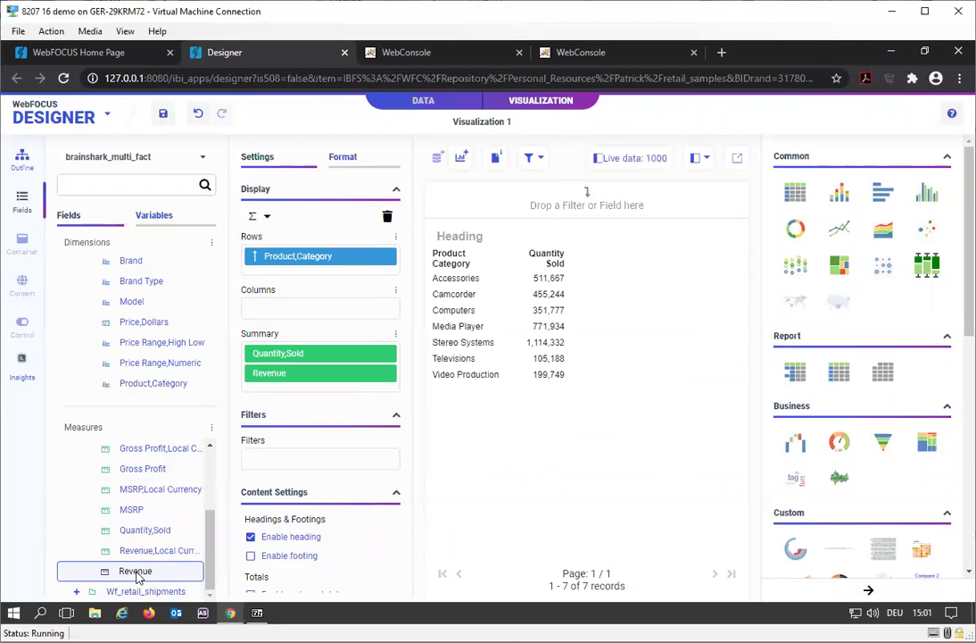